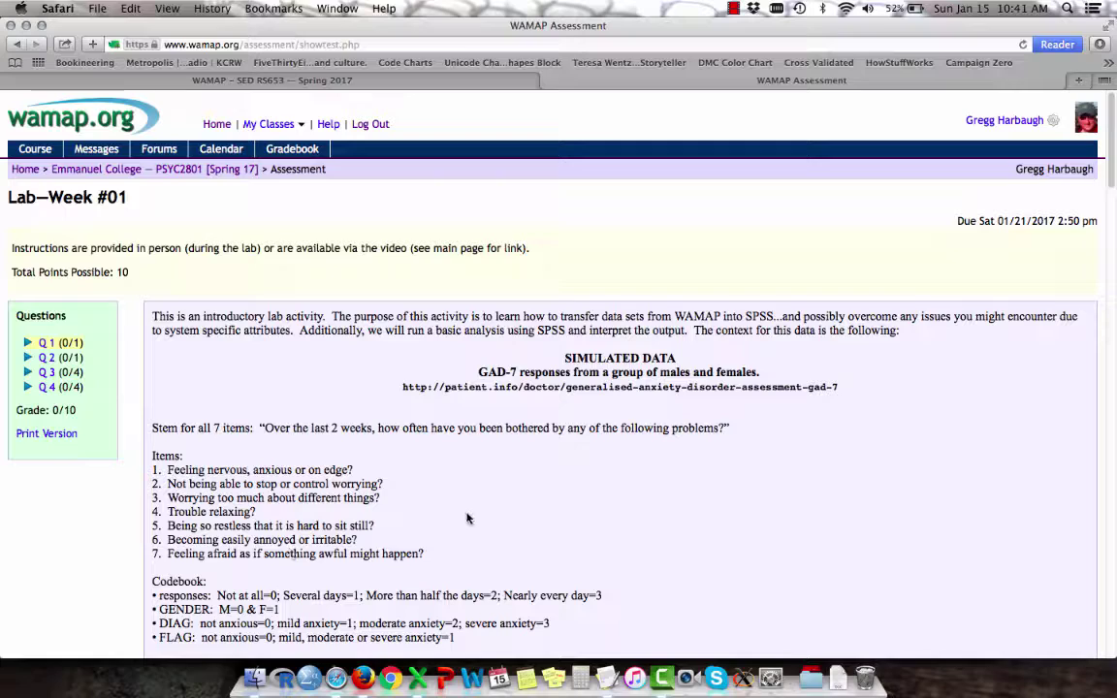
Read through the Week #01 lab page: the introduction, GAD-7 items, codebook, copying instructions and start of the data table.
scroll(466, 518, down, 1)
scroll(466, 519, down, 5)
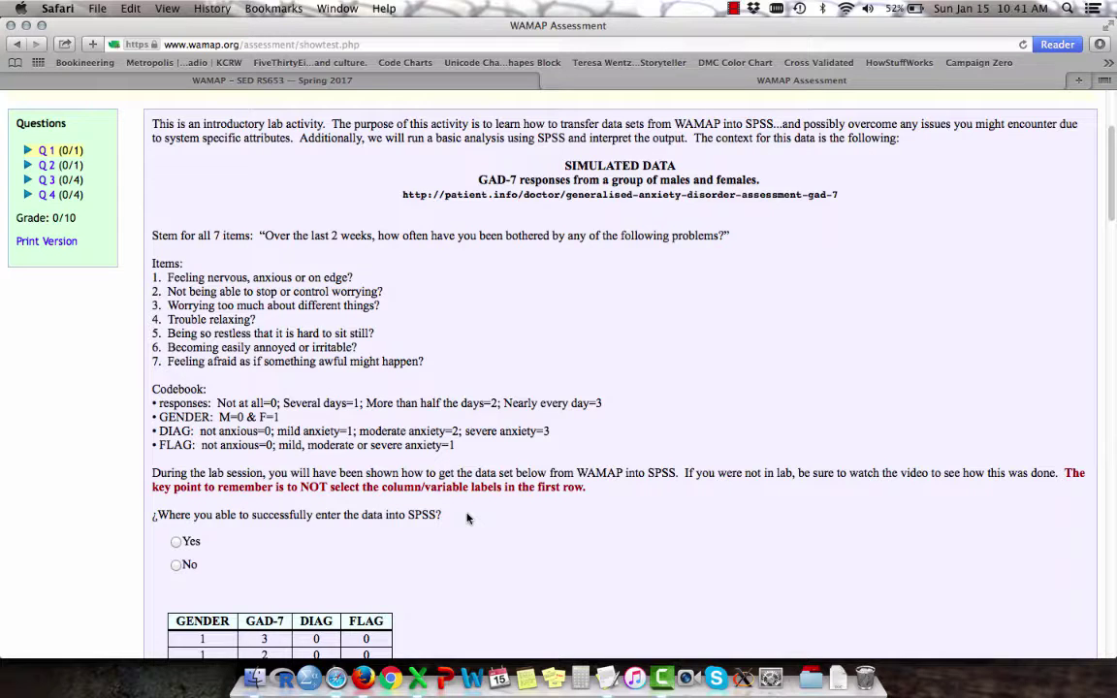
scroll(466, 519, down, 1)
scroll(466, 519, down, 2)
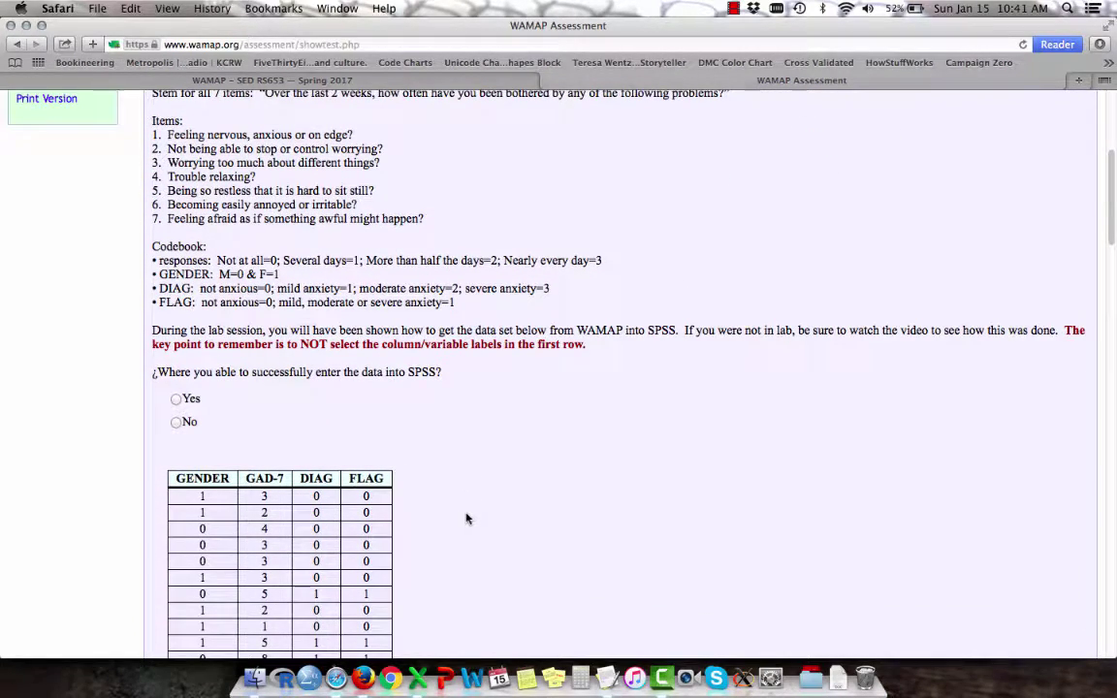
scroll(511, 490, up, 7)
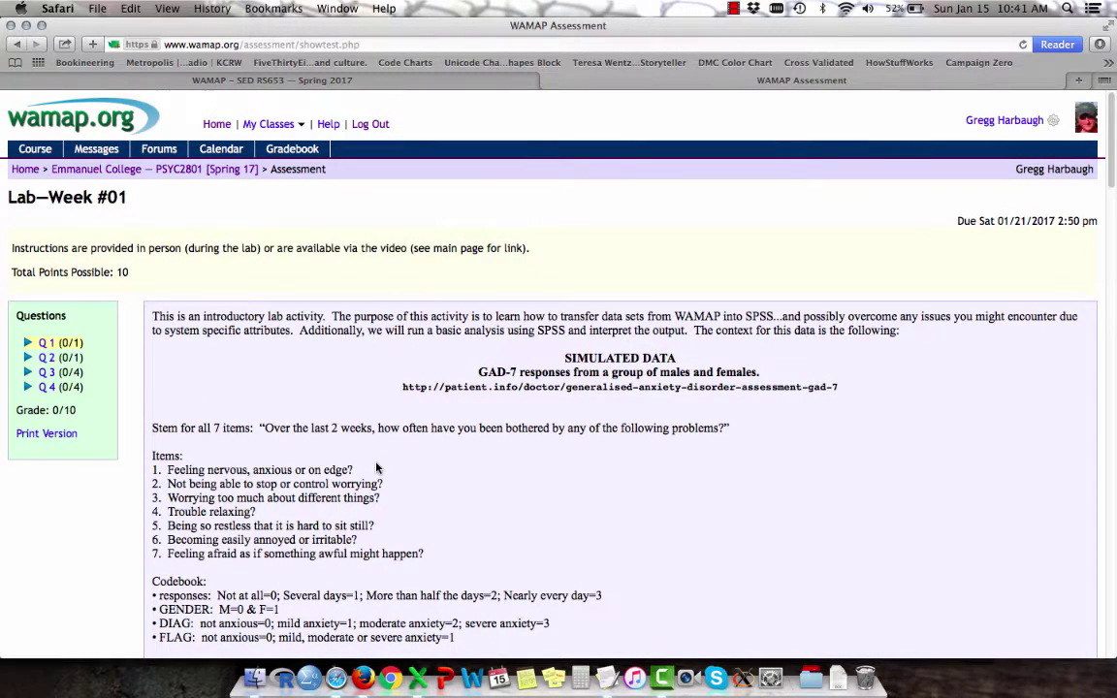
scroll(375, 463, down, 4)
scroll(374, 463, down, 4)
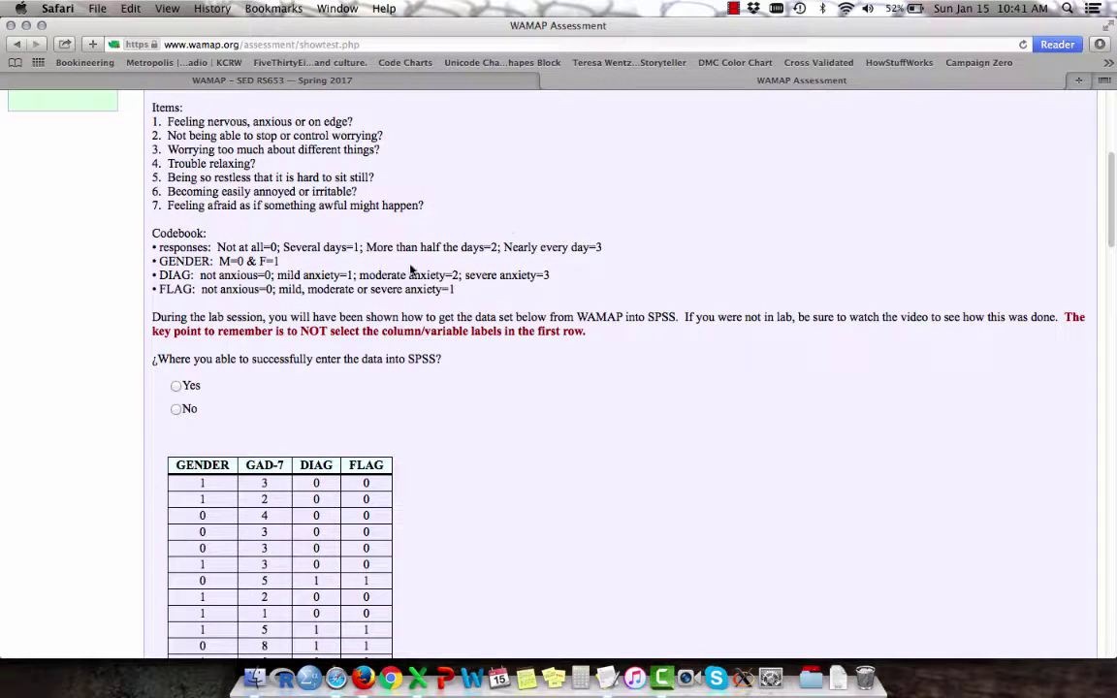
Switch to SPSS Statistics and look over the empty variable definitions and data grid.
key(super+Tab)
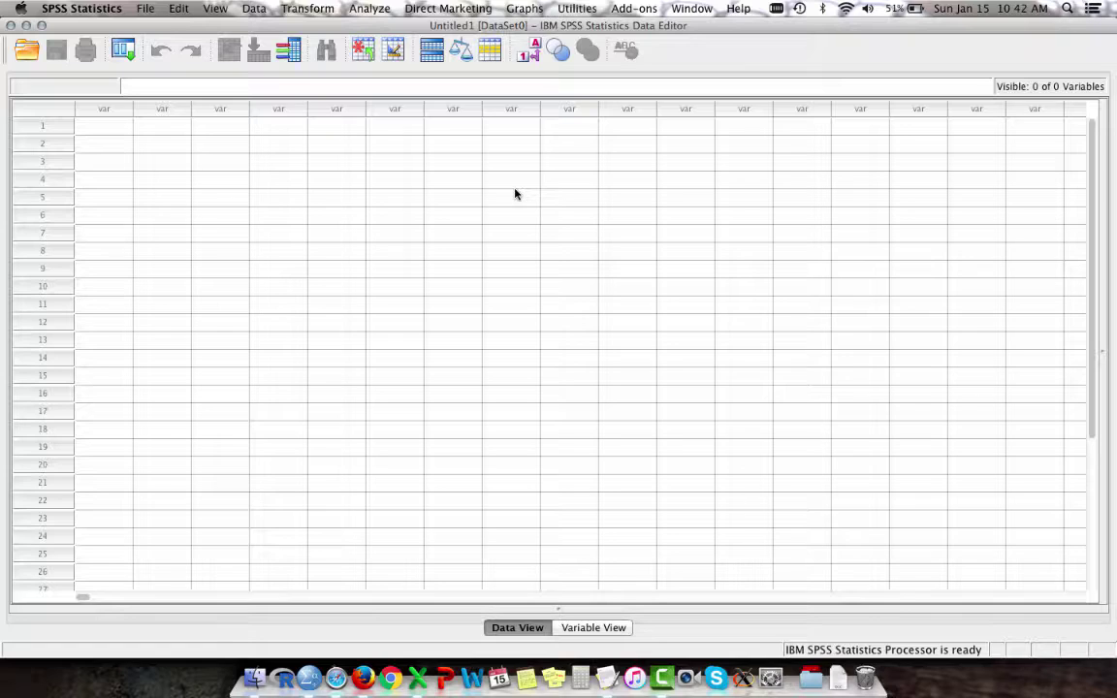
click(582, 629)
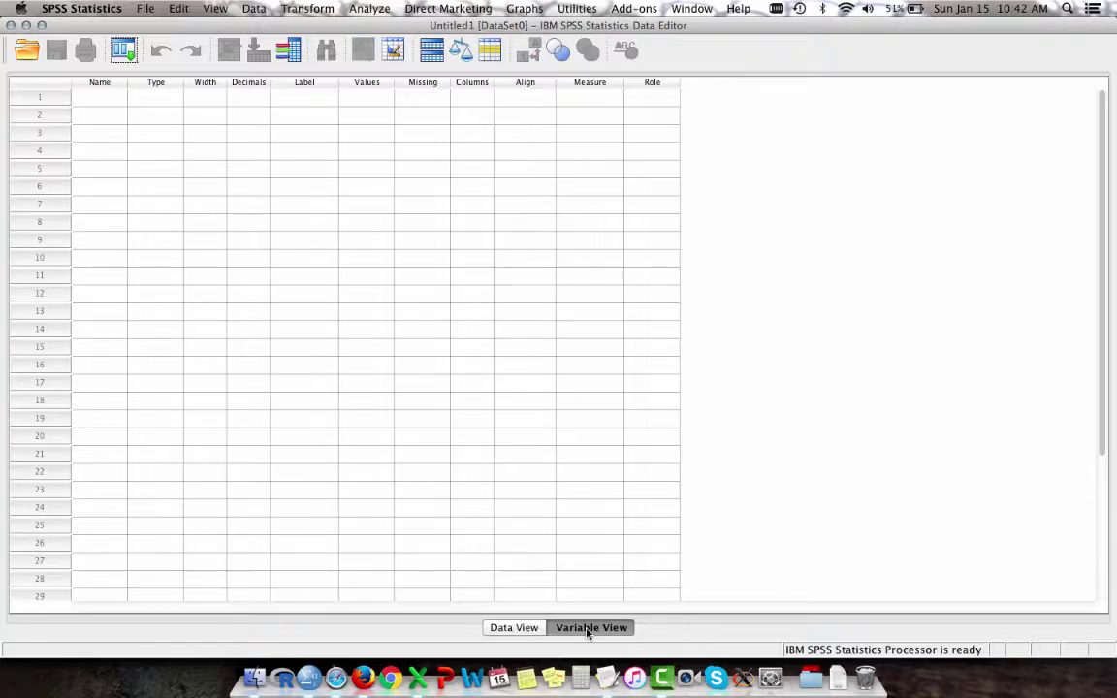
click(527, 630)
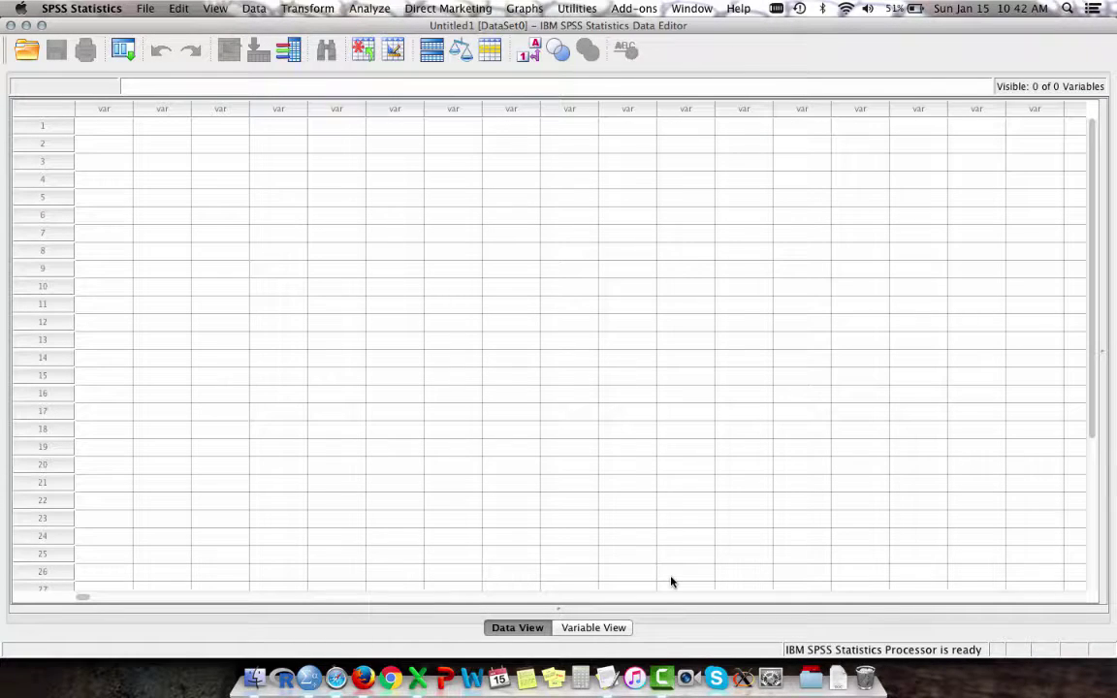
Switch to Safari and copy the whole data table from the lab page, including its header row of variable labels.
key(super+Tab)
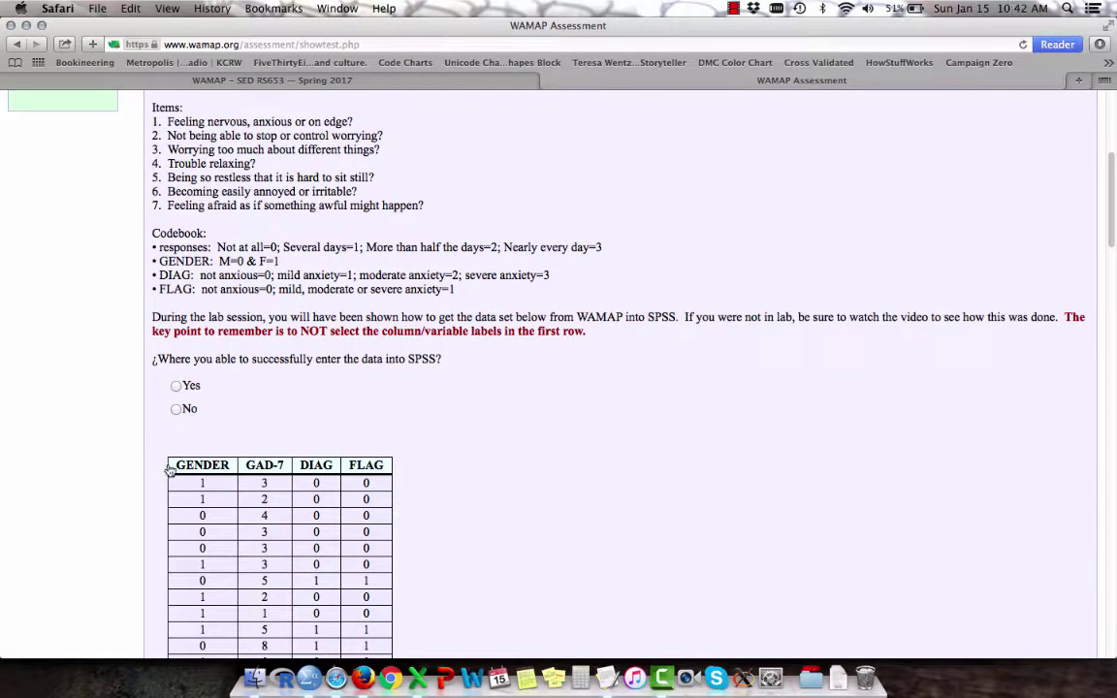
drag(154, 462, 191, 543)
scroll(194, 548, down, 20)
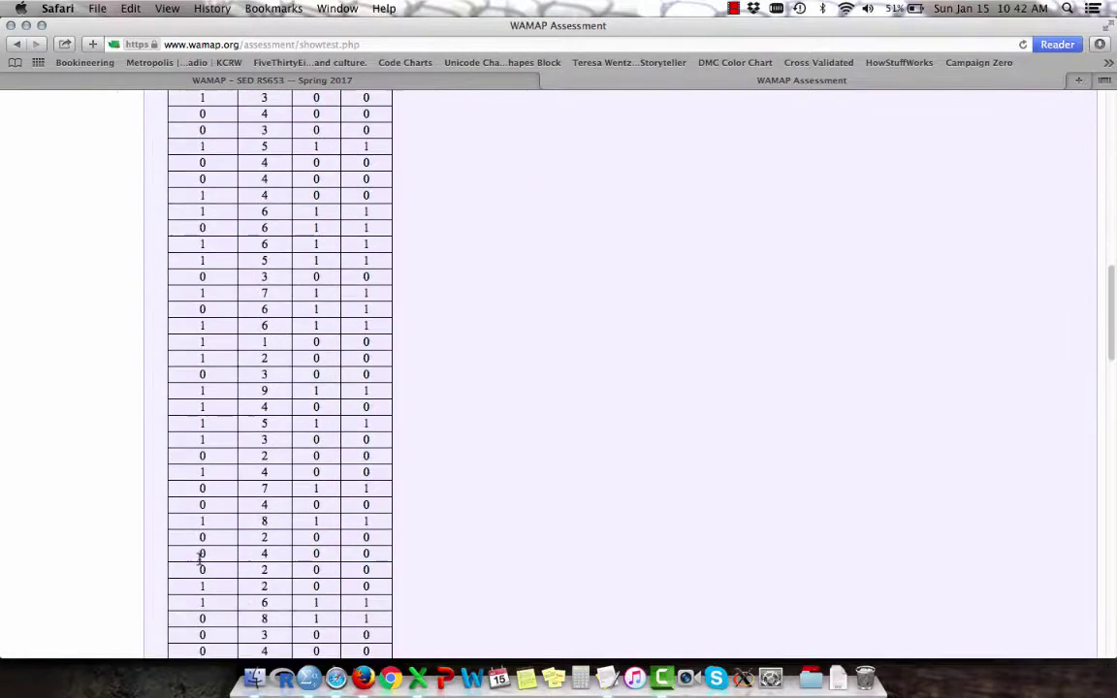
scroll(194, 543, down, 6)
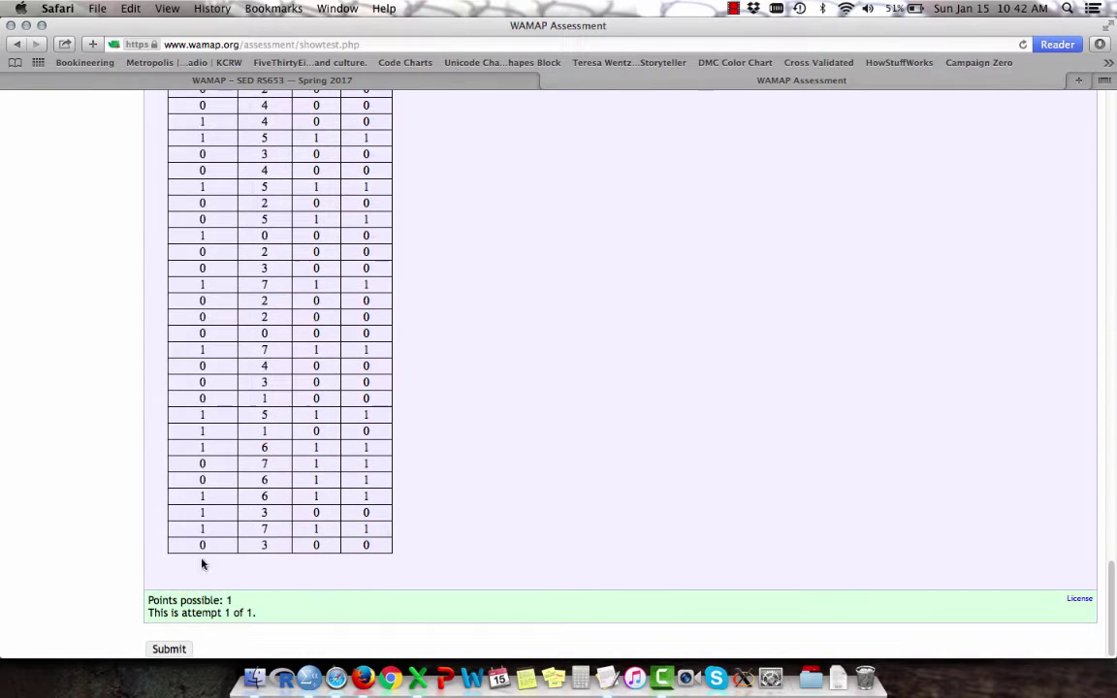
shift+click(374, 547)
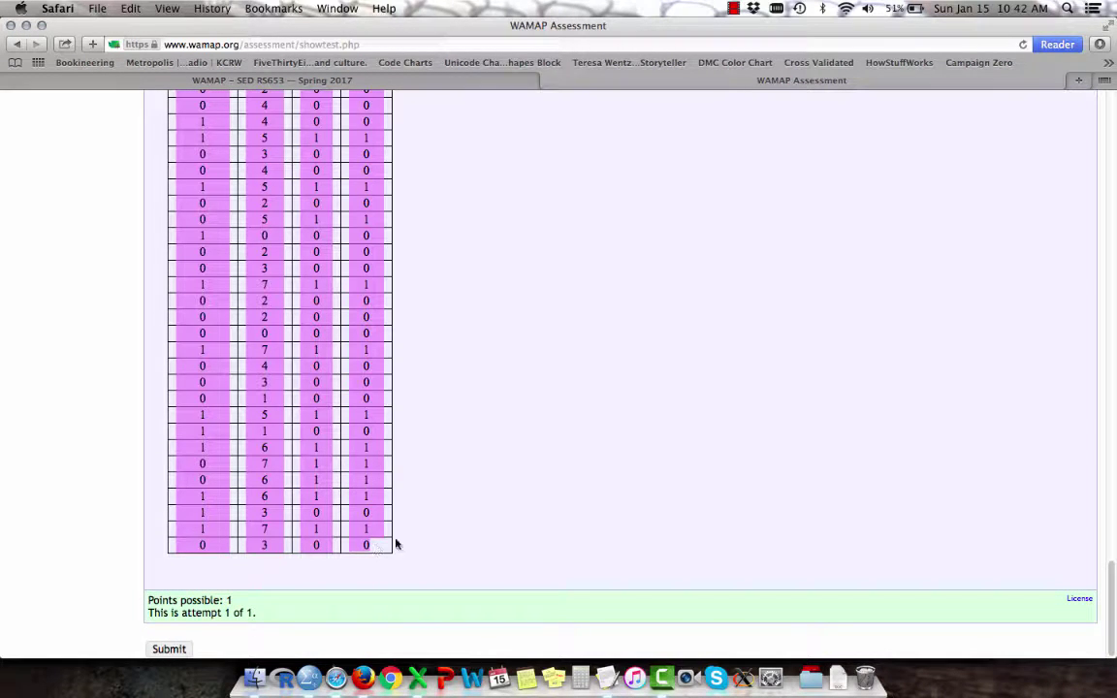
scroll(353, 327, up, 15)
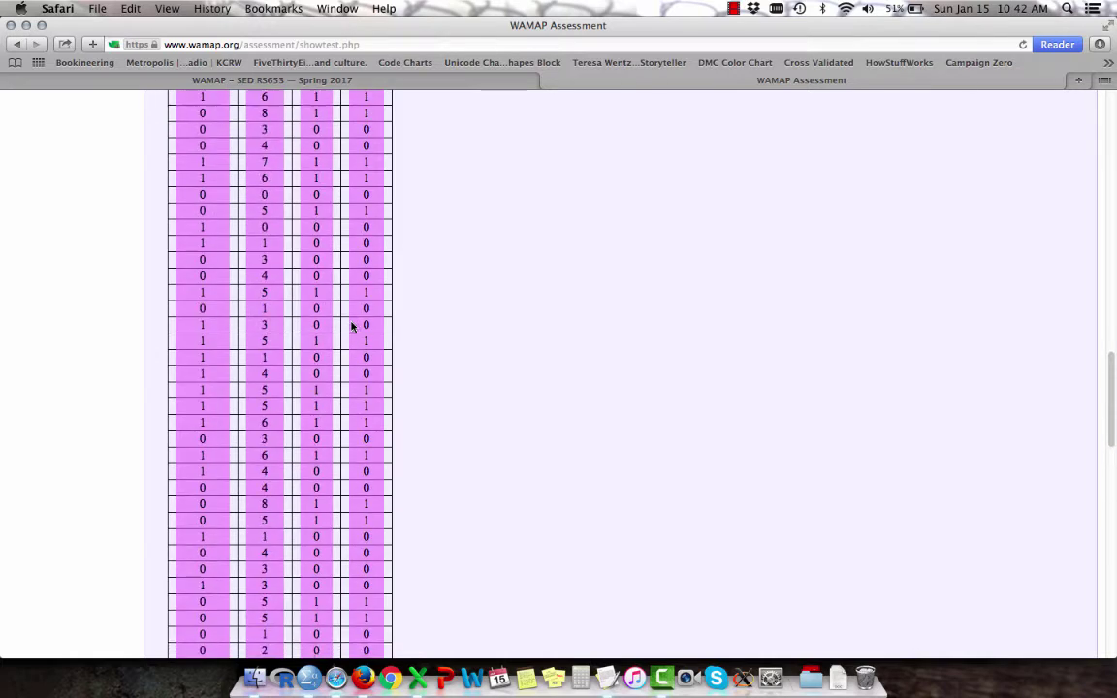
scroll(353, 327, up, 10)
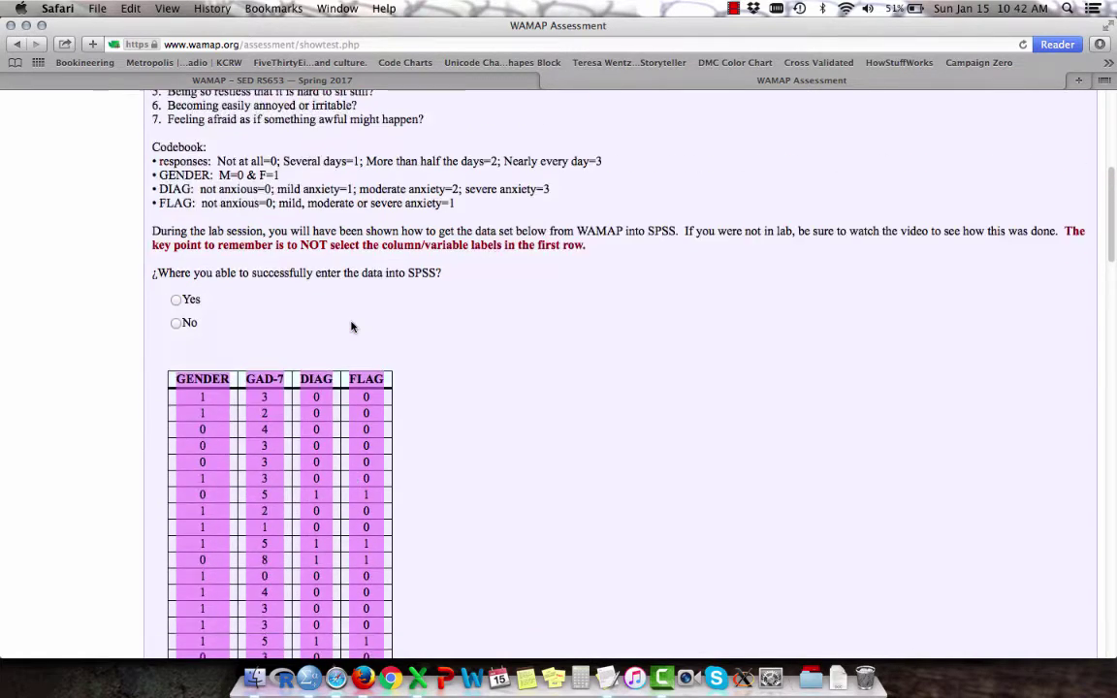
right_click(316, 446)
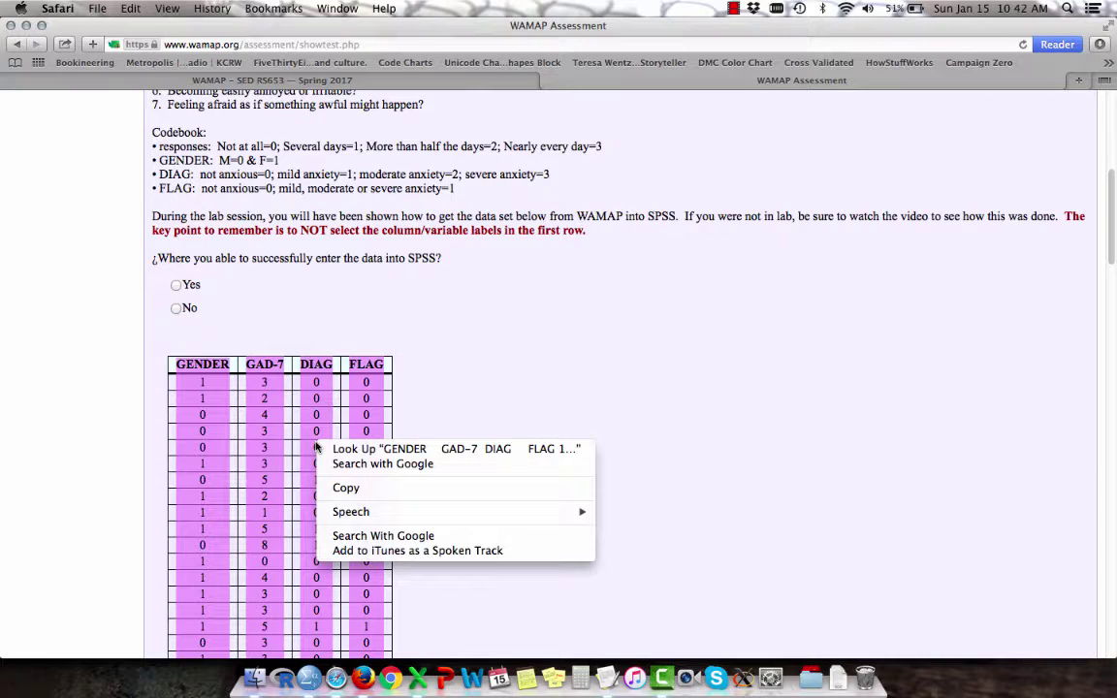
click(346, 487)
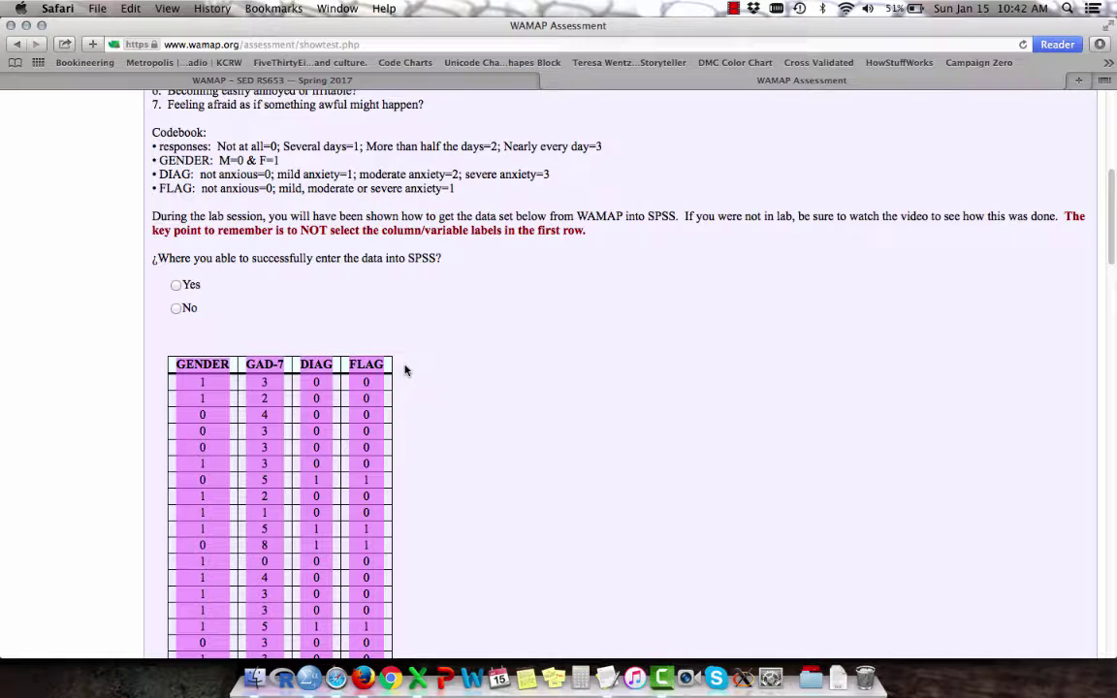
Switch to SPSS Statistics, paste the table with its header row at the first cell and check the variable types.
key(super+Tab)
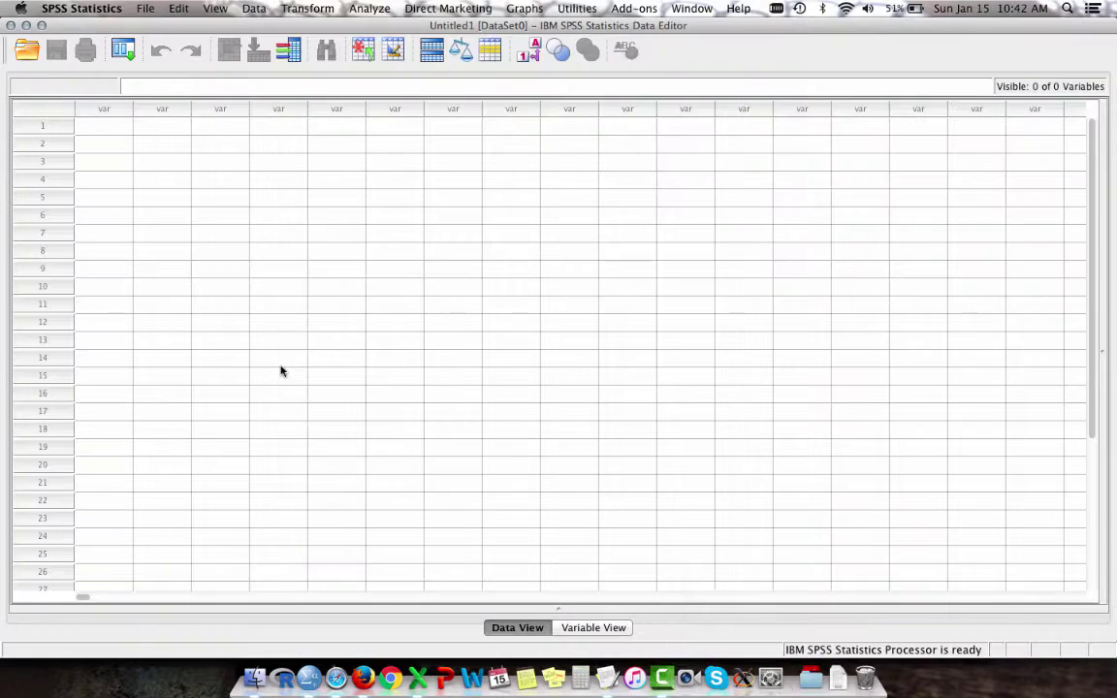
right_click(108, 134)
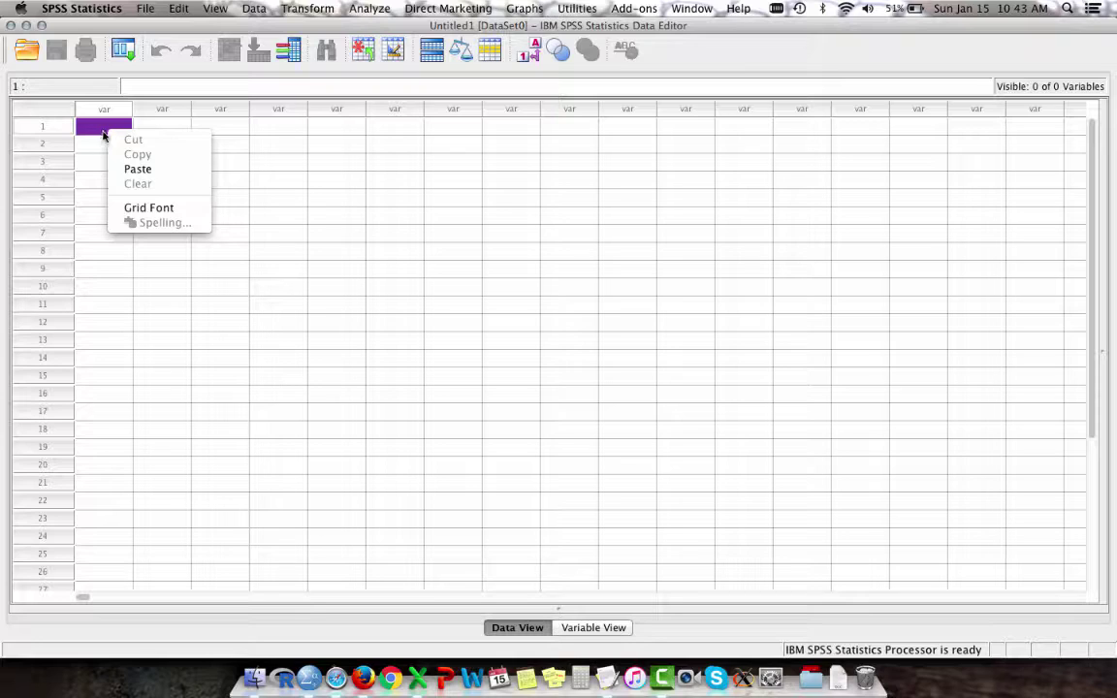
click(137, 171)
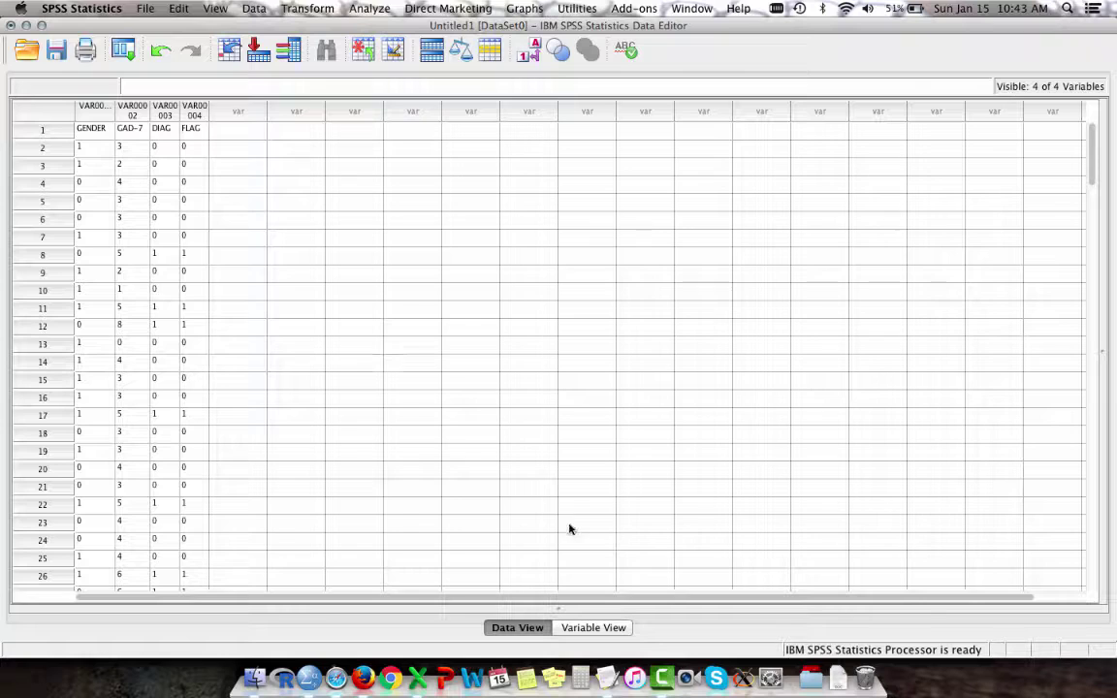
click(593, 627)
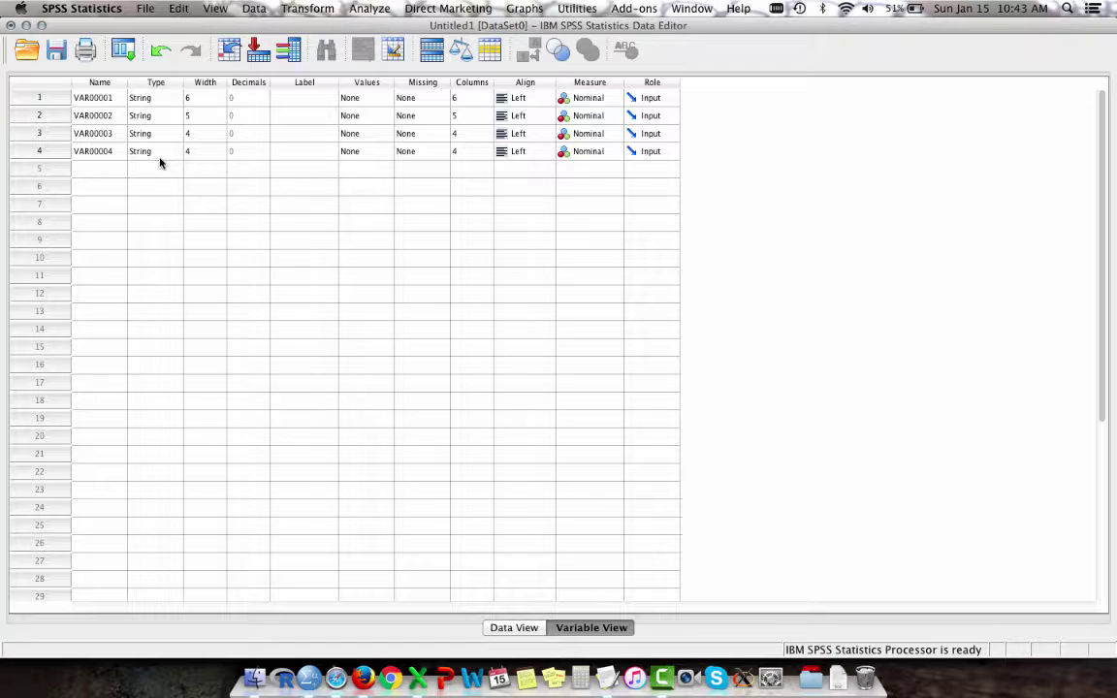
click(515, 628)
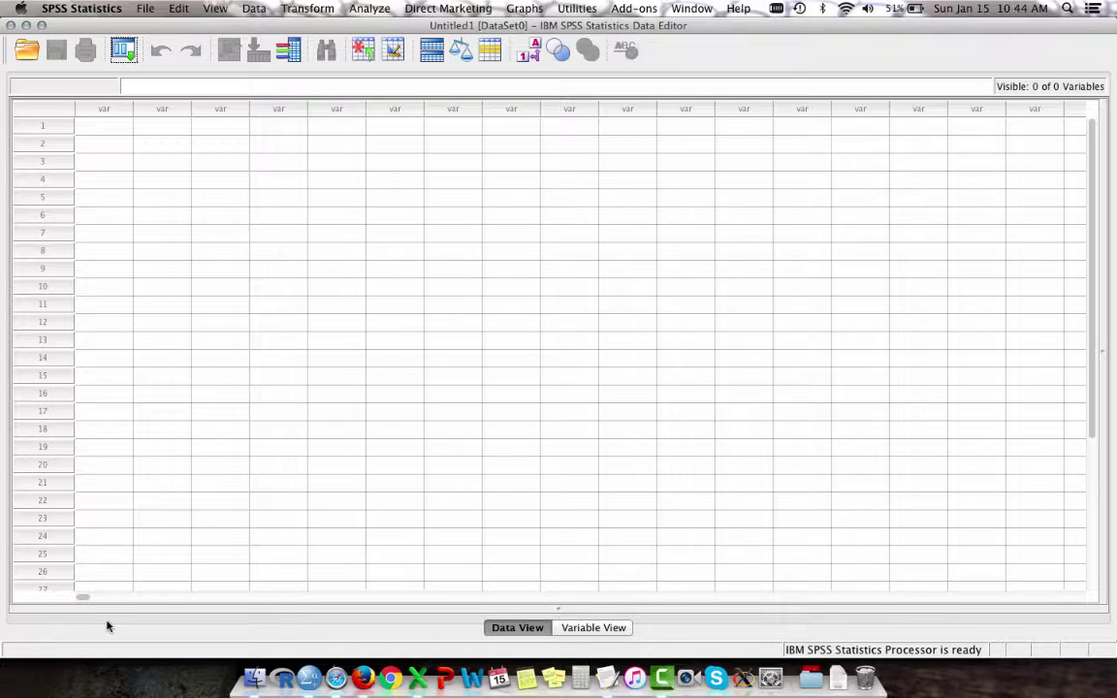
Switch to Safari and copy all data rows of the lab table, leaving out the header row with the variable labels.
key(super+Tab)
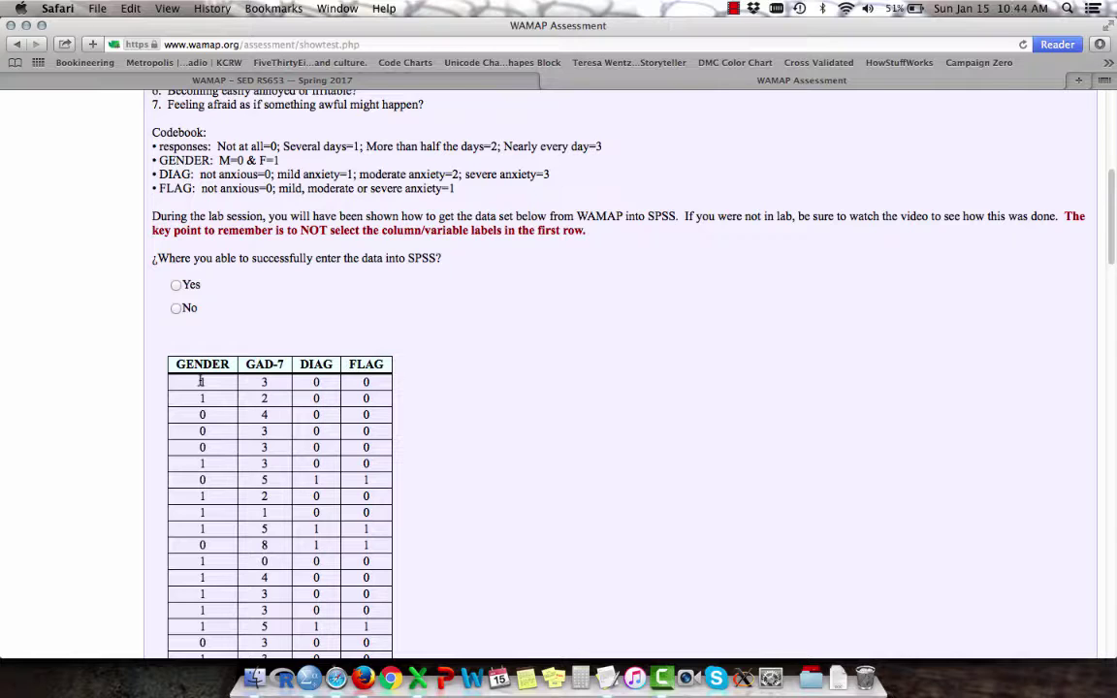
drag(200, 381, 519, 506)
scroll(519, 506, up, 10)
scroll(518, 506, up, 3)
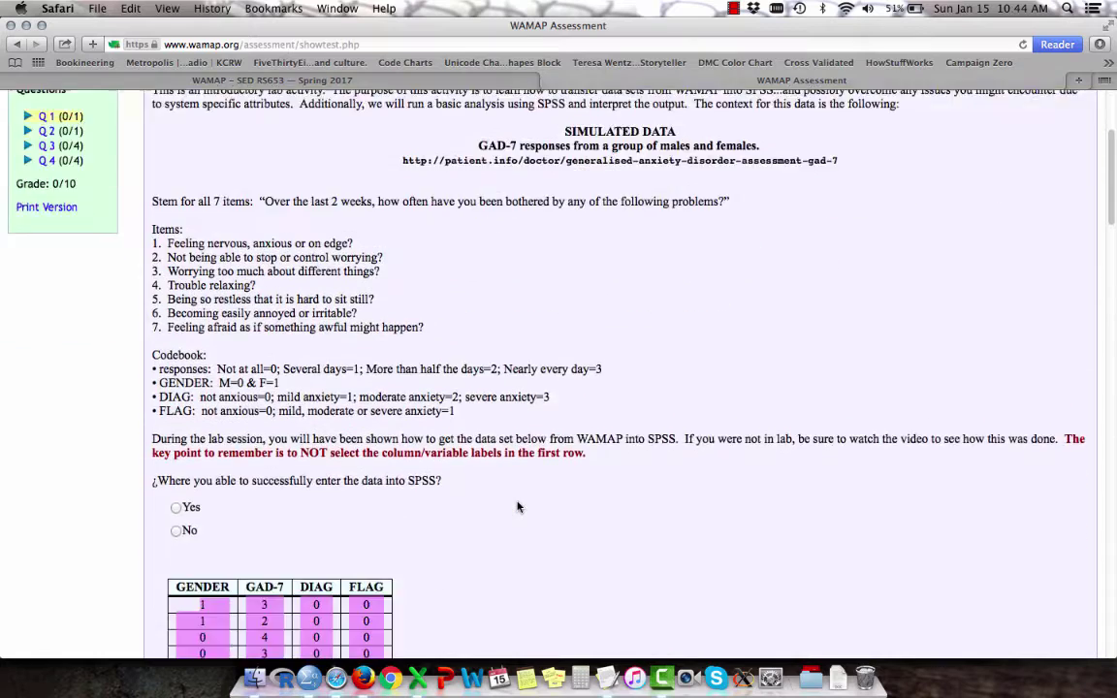
scroll(518, 506, down, 5)
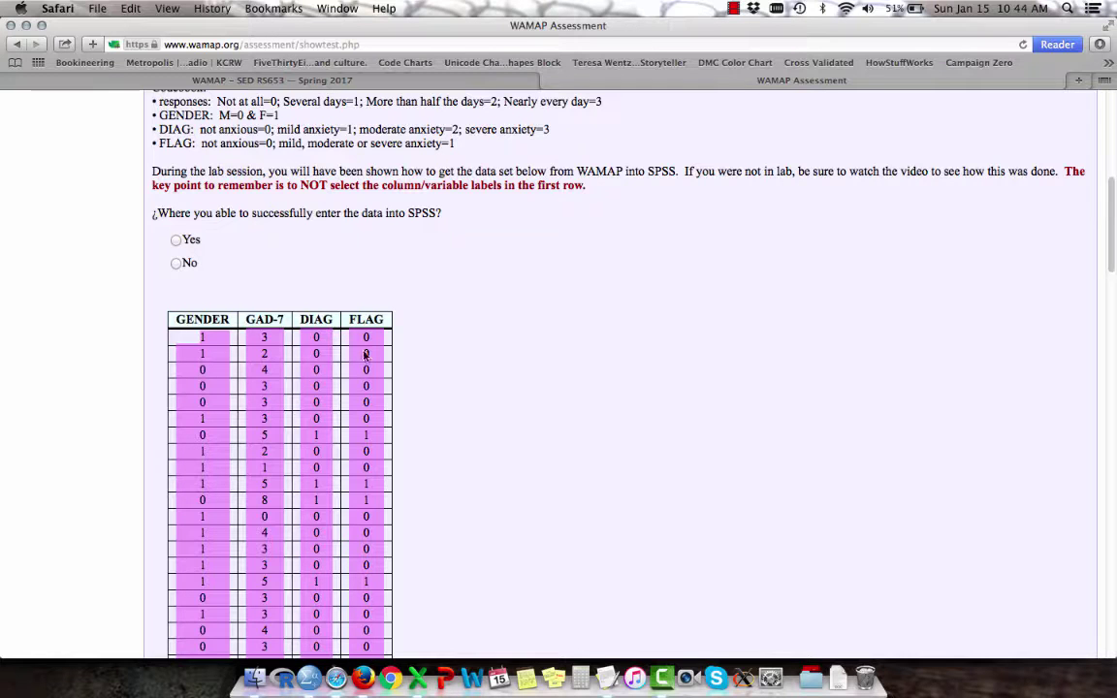
right_click(272, 355)
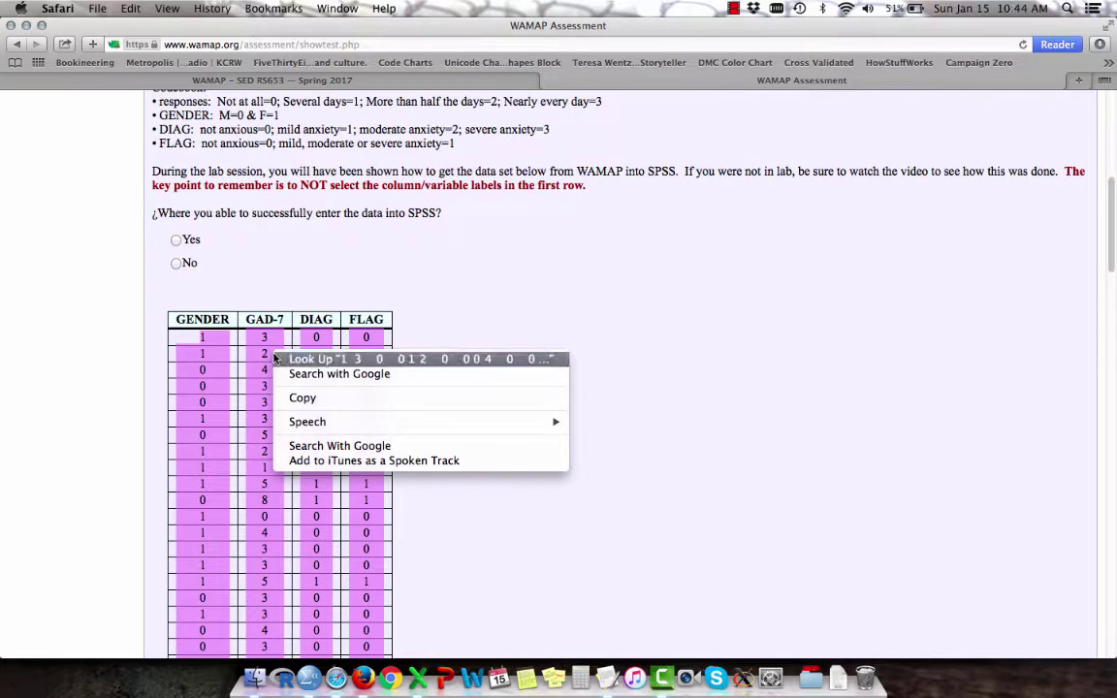
click(295, 400)
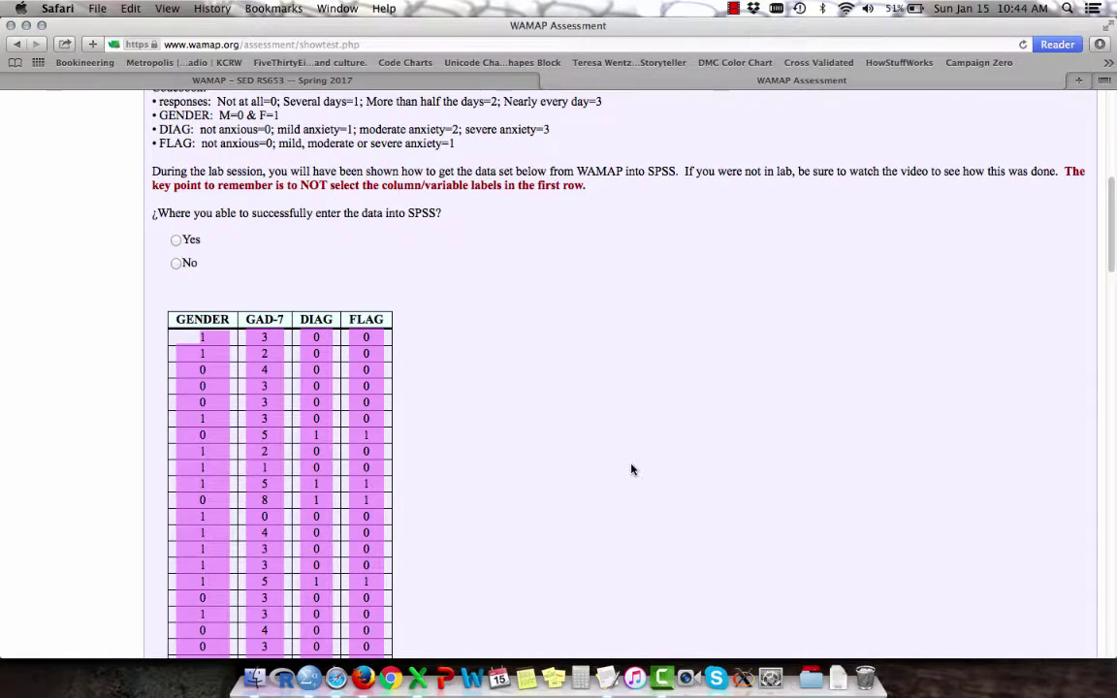
Switch to SPSS Statistics, paste the data rows at the first cell of the empty data grid and look through the cases.
key(super+Tab)
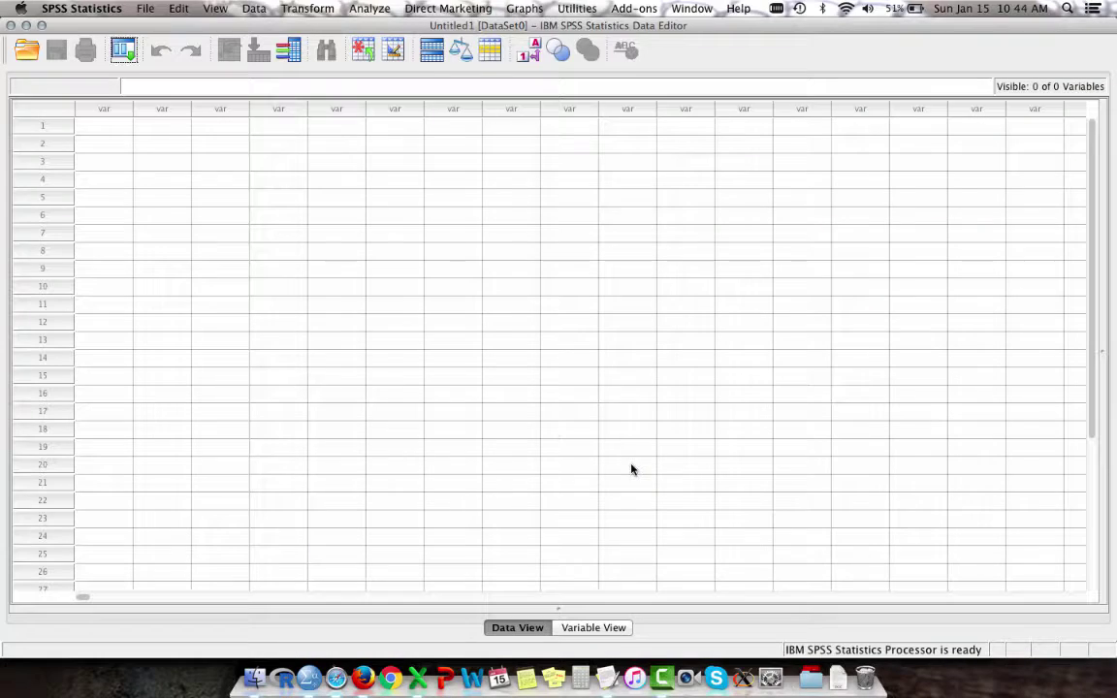
click(104, 128)
right_click(104, 134)
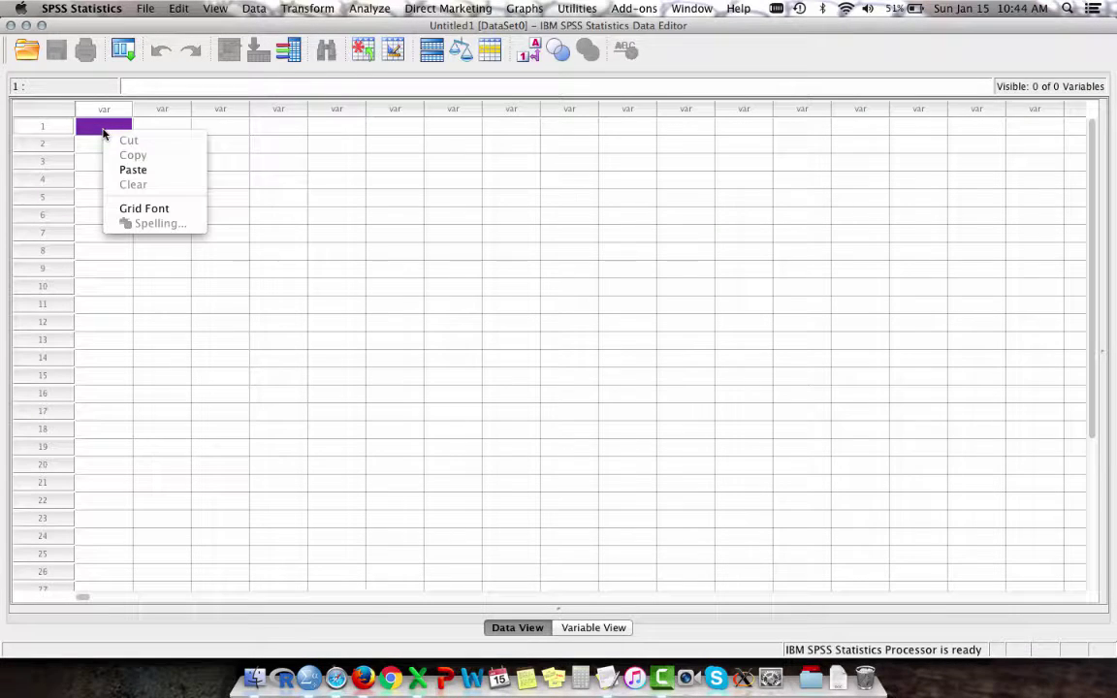
click(134, 170)
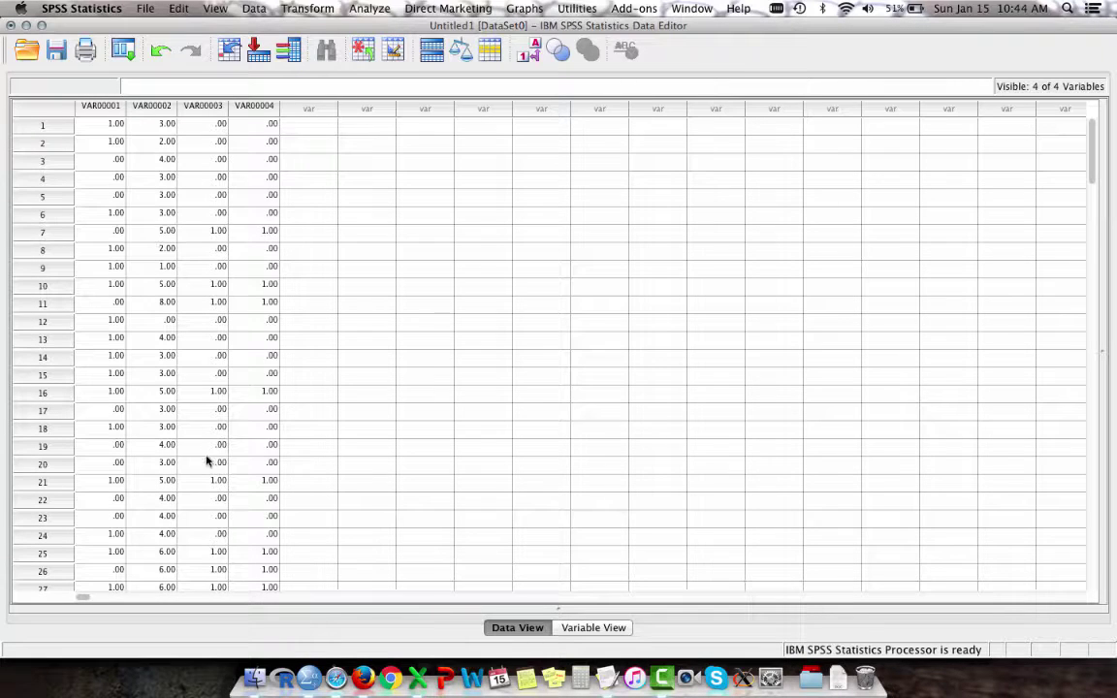
scroll(207, 461, down, 15)
scroll(207, 461, down, 20)
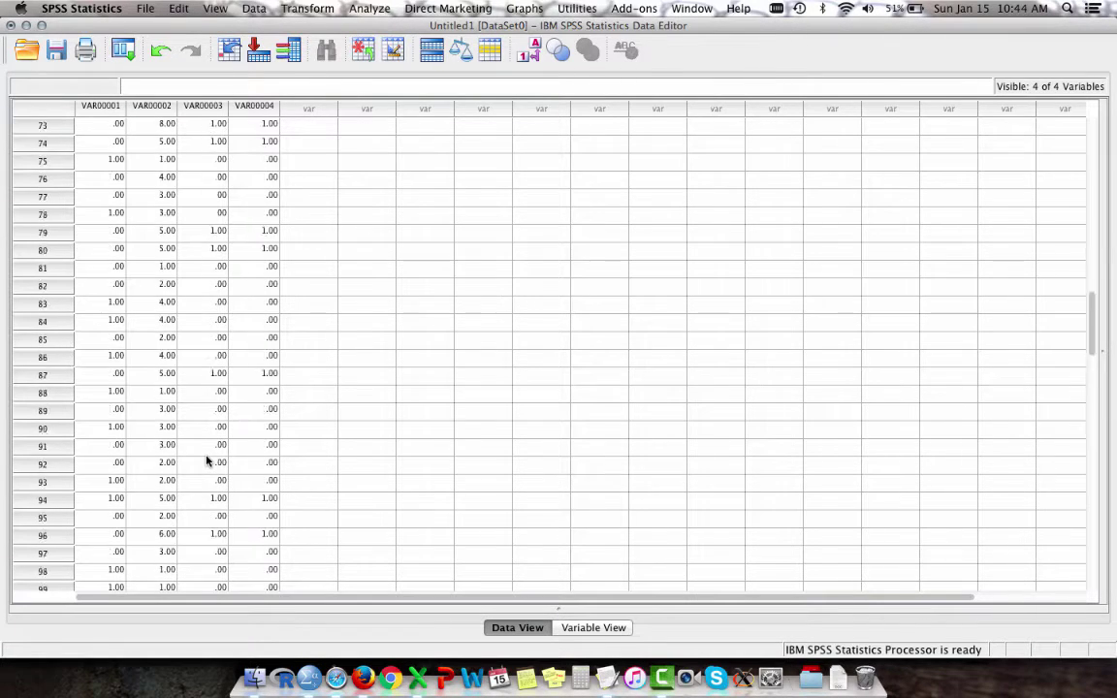
scroll(207, 461, up, 20)
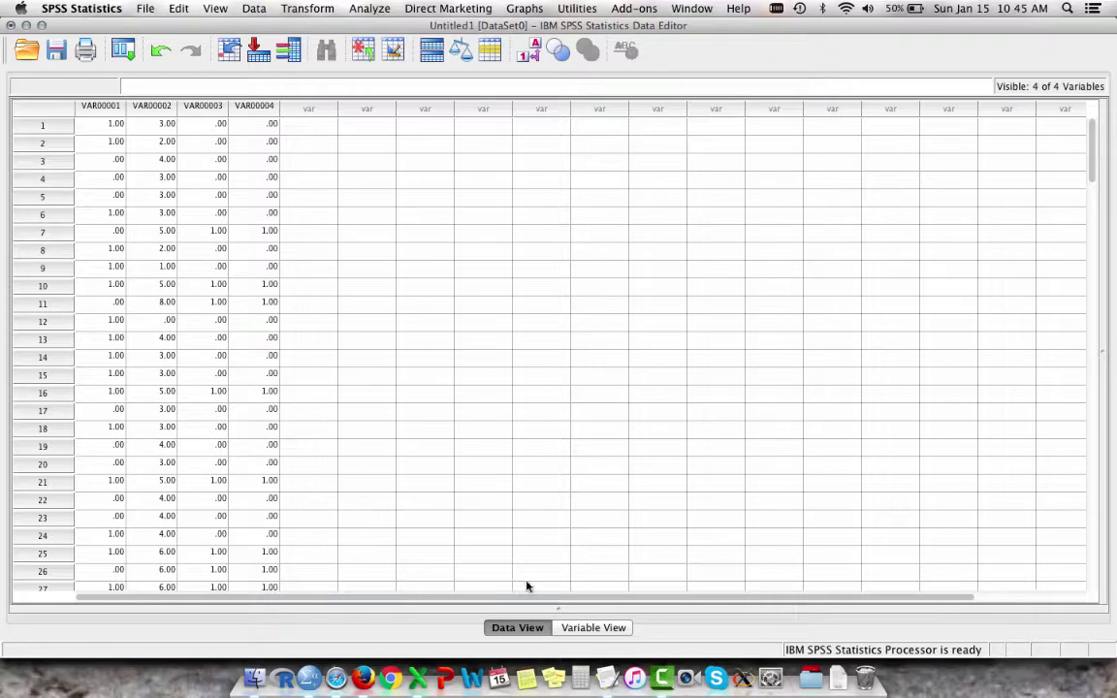
Check the column labels of the lab table in Safari and rename the first two SPSS variables GENDER and GAD7.
click(593, 628)
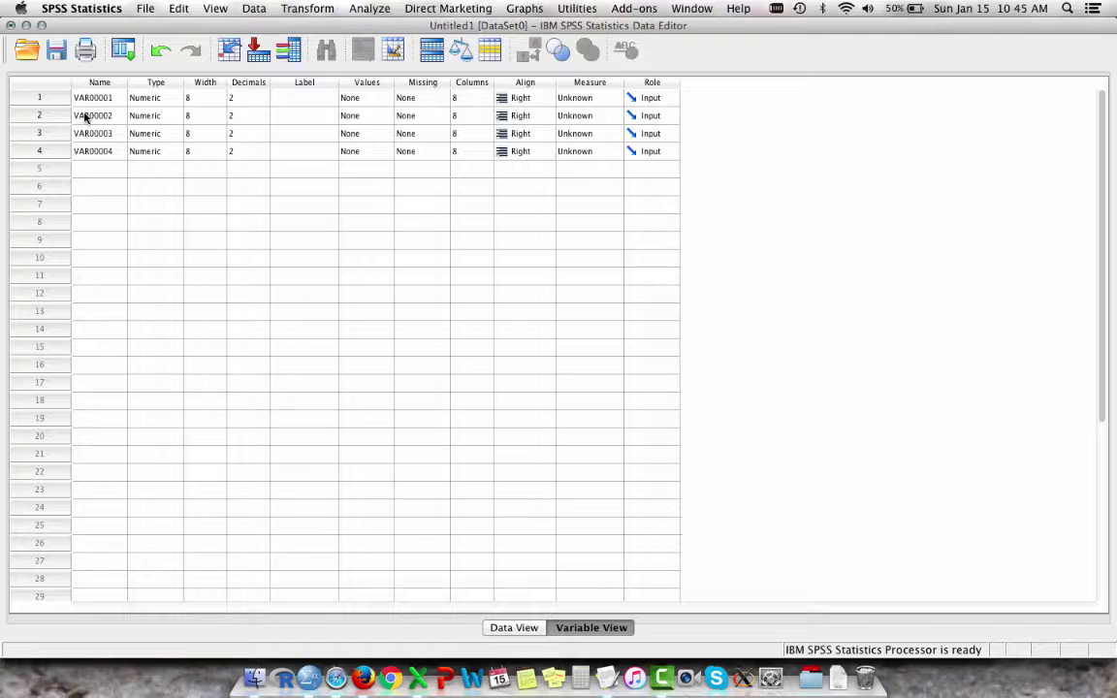
key(super+Tab)
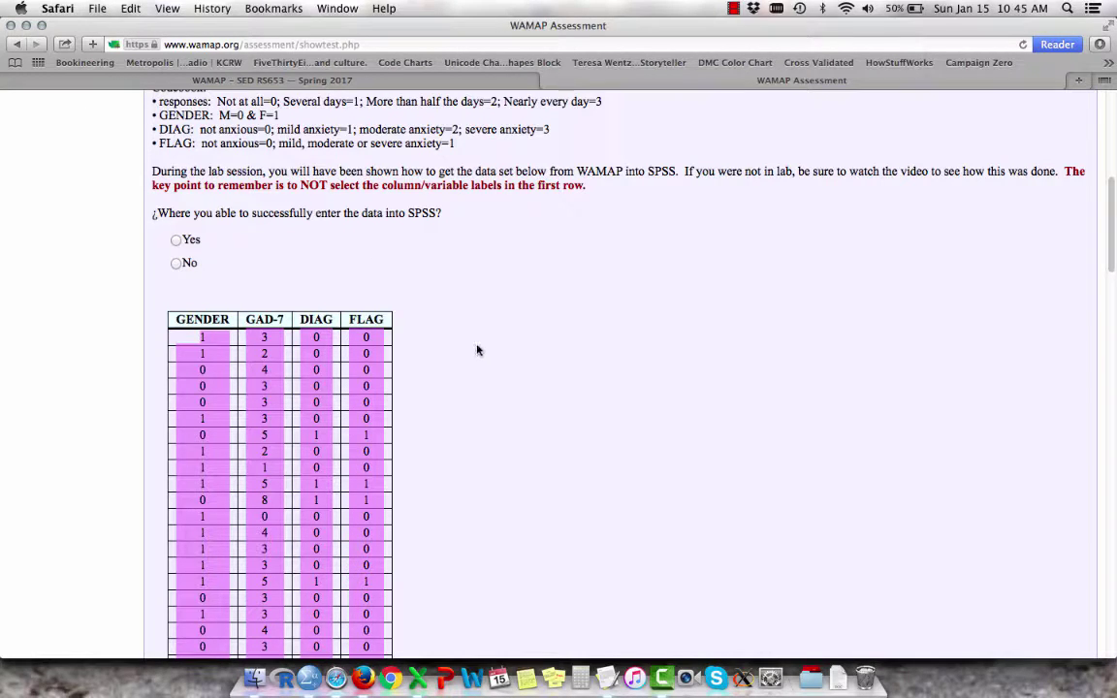
key(super+Tab)
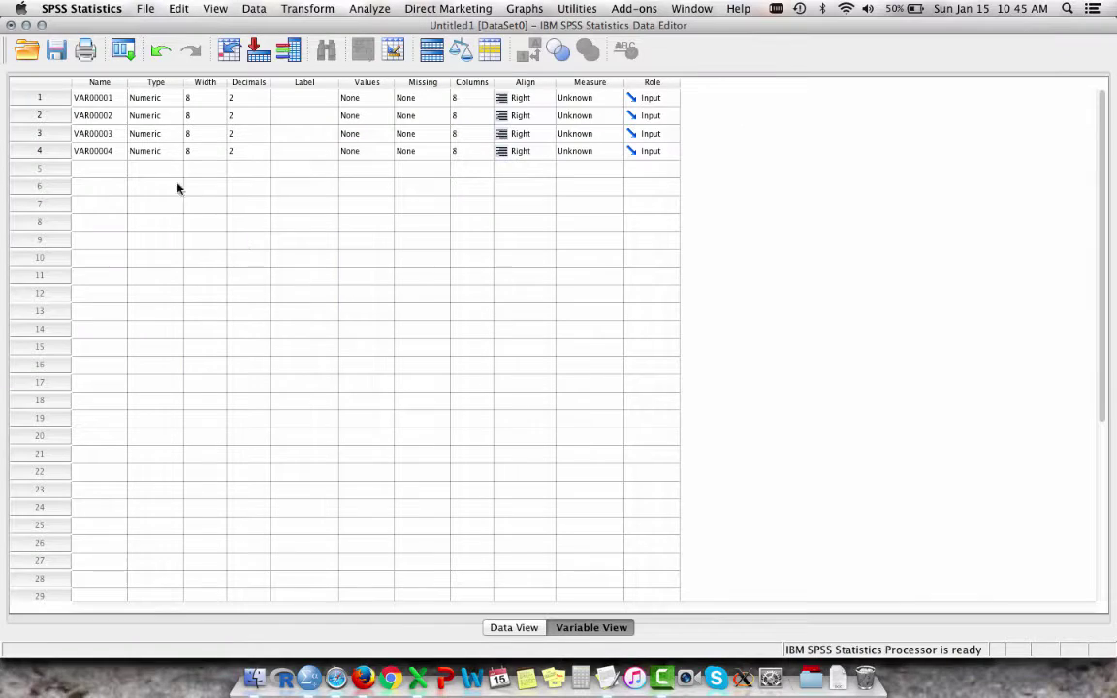
click(106, 98)
text(GENDER)
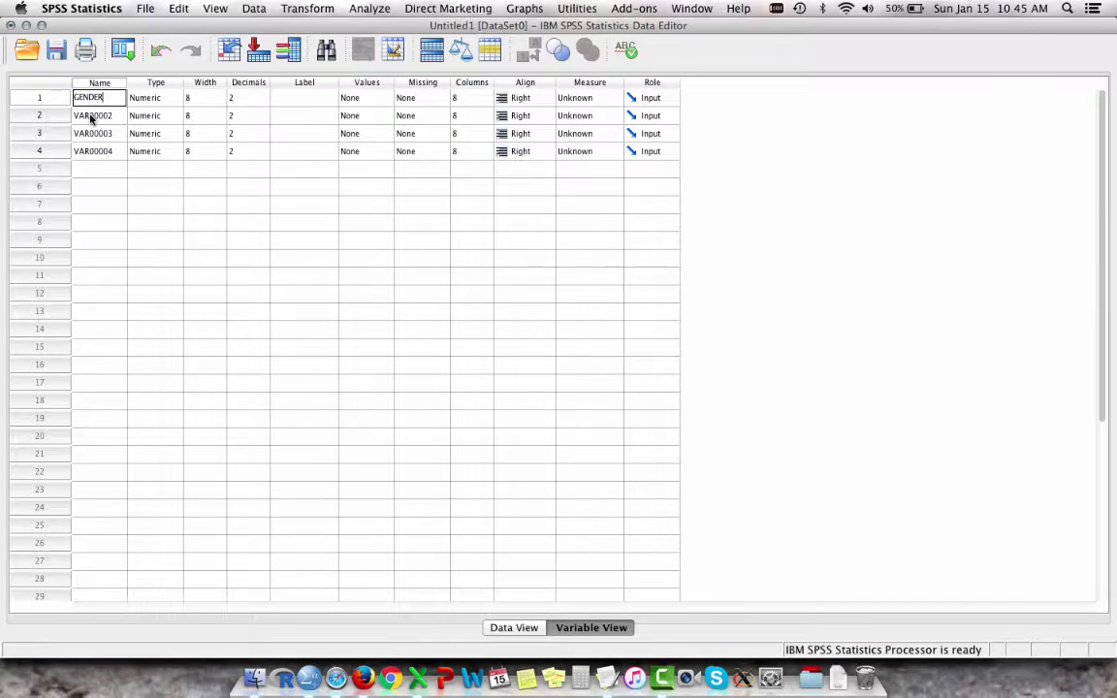
click(90, 117)
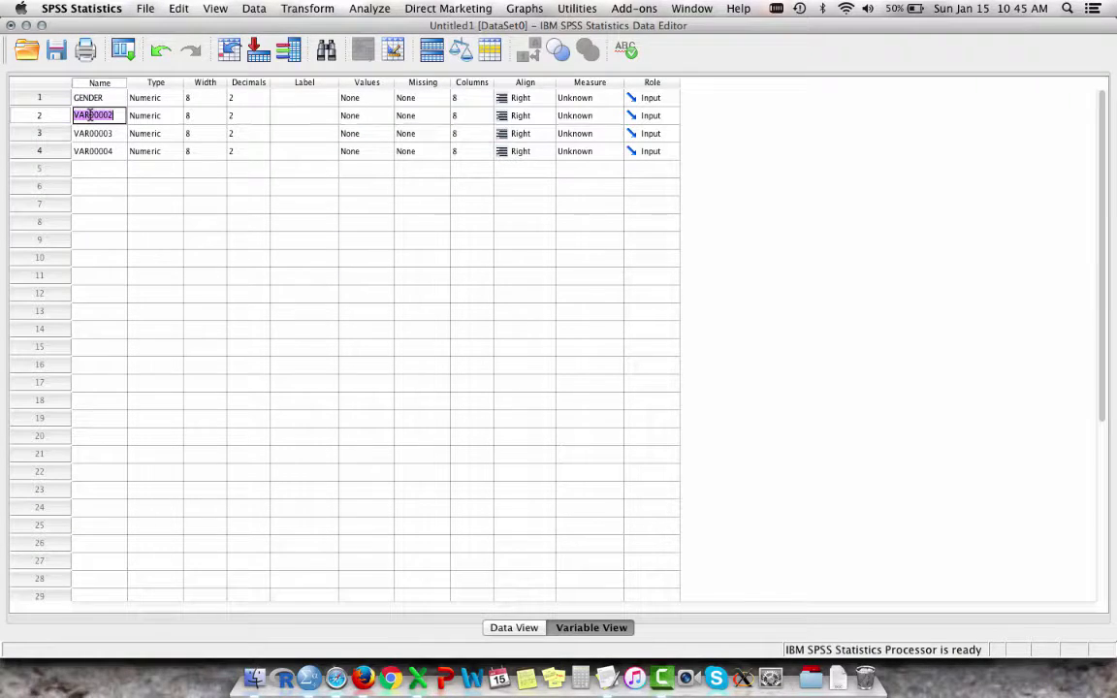
text(GAD7)
Rename the third and fourth variables DIAG and FLAG, and return to the data grid.
click(97, 132)
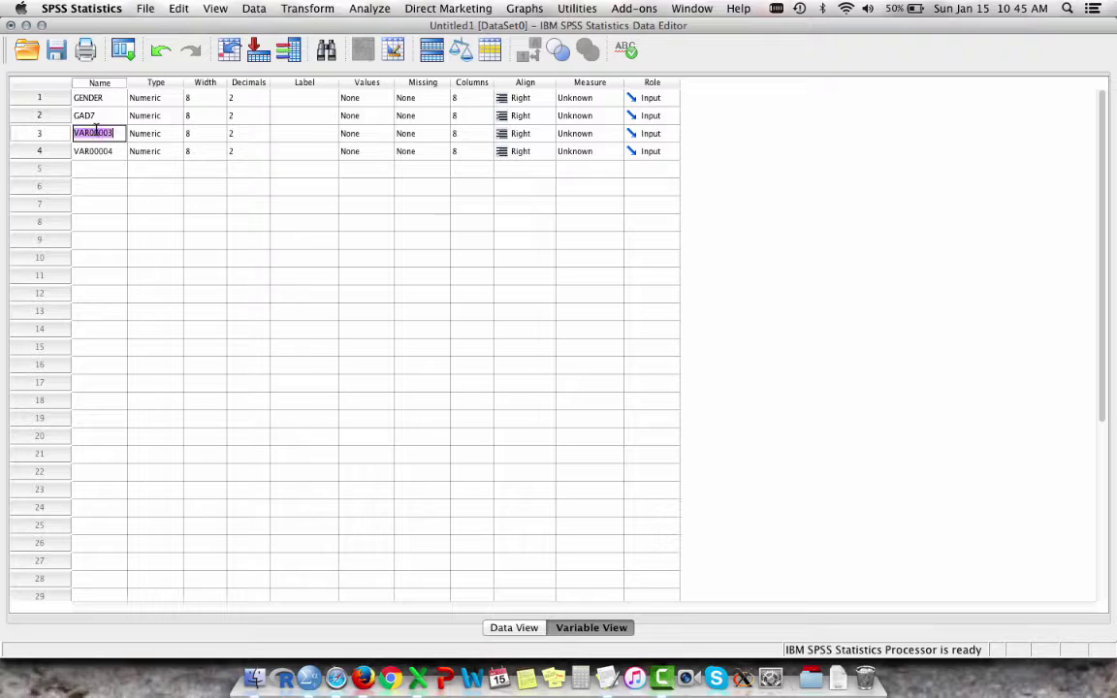
text(DIAG)
click(84, 152)
text(FAI)
key(BackSpace)
key(BackSpace)
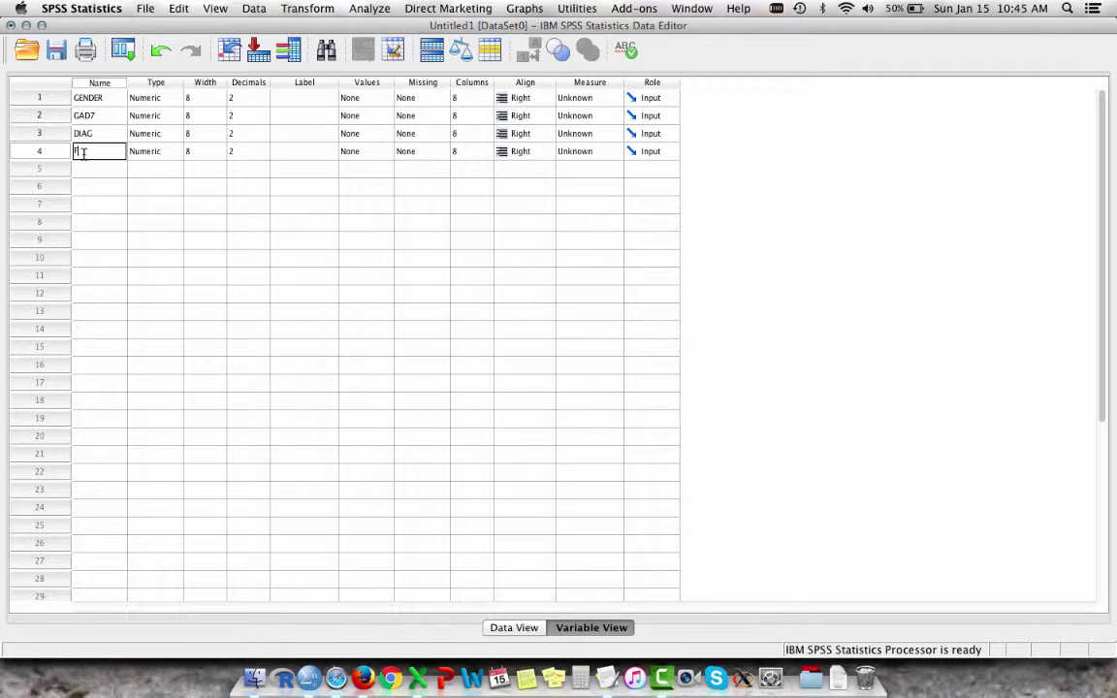
text(AIM)
key(BackSpace)
key(BackSpace)
key(BackSpace)
text(LAG)
click(111, 261)
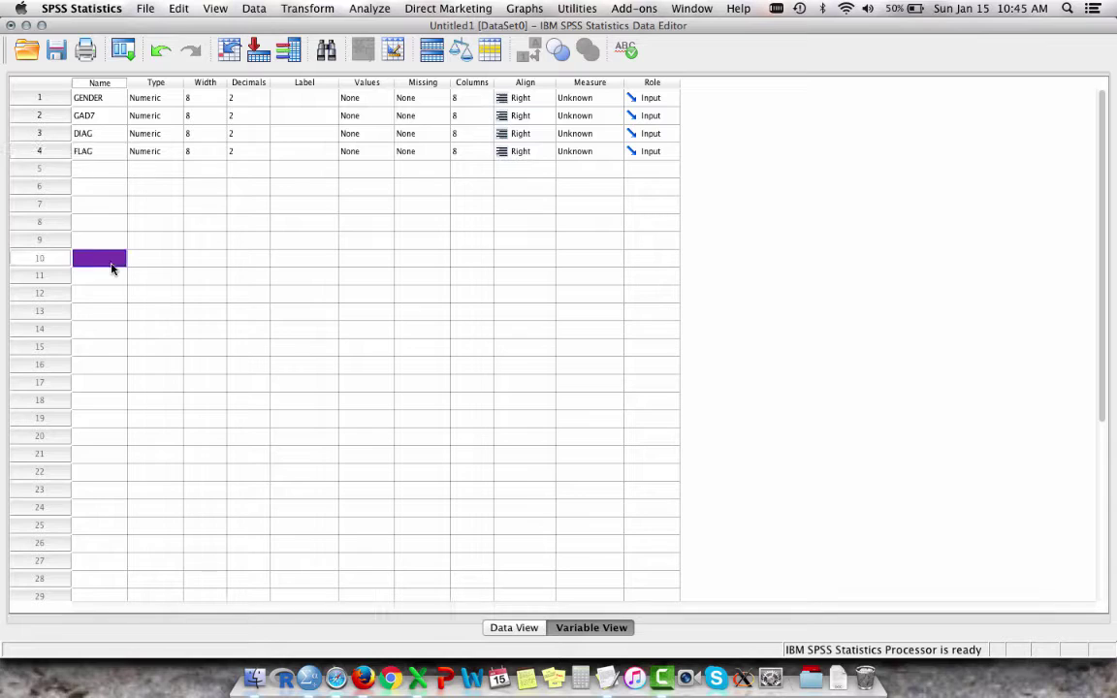
click(535, 630)
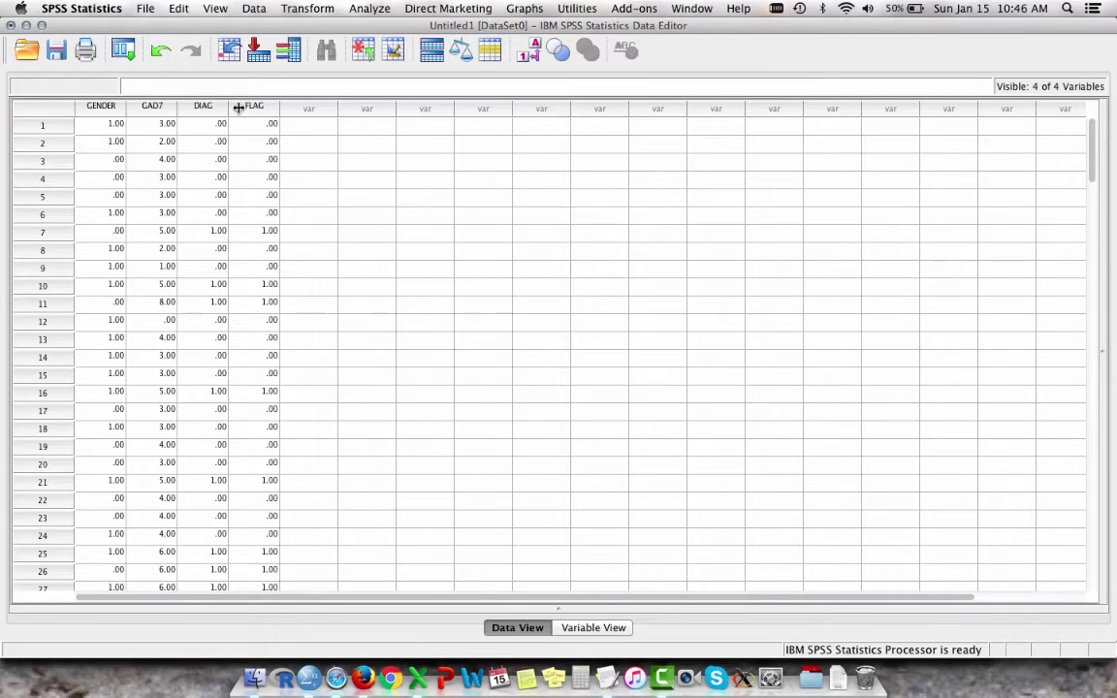